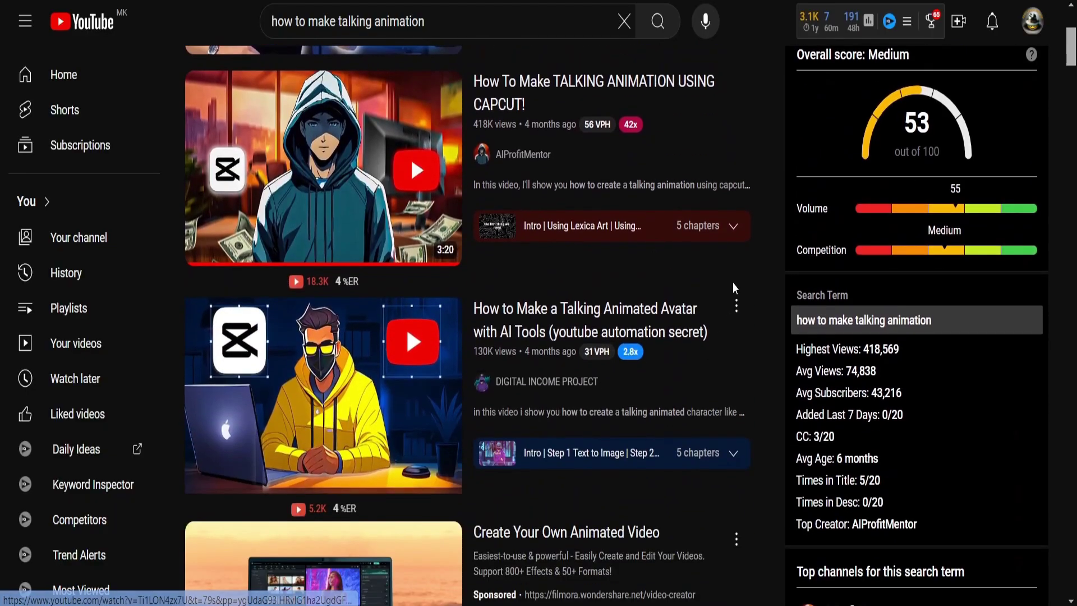
scroll(734, 281, down, 1)
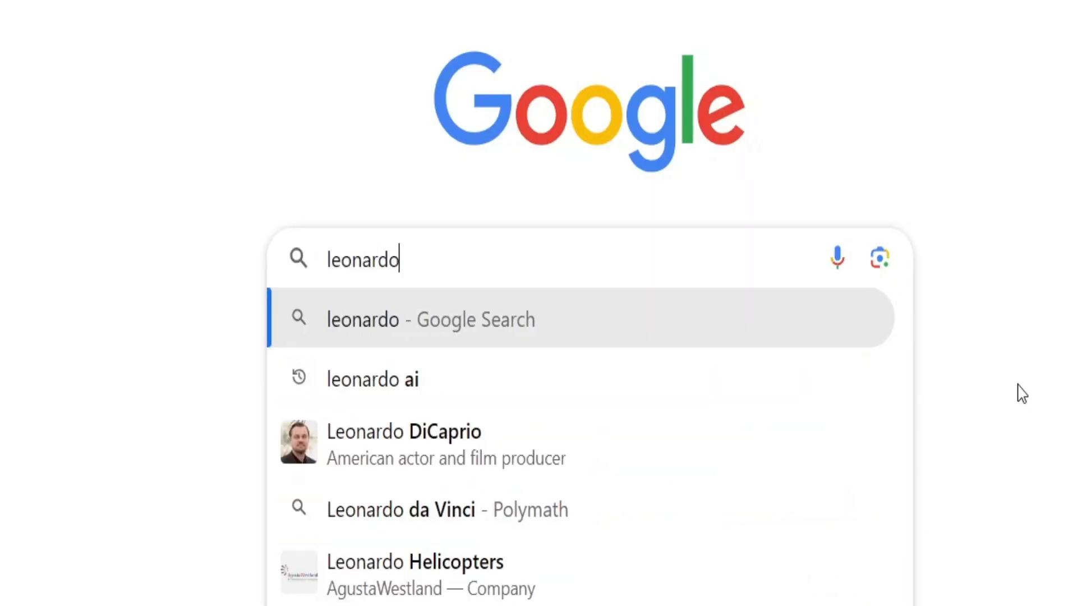
Open Leonardo.ai's Image Generation workspace and review the anime businessman prompt
text(.ai)
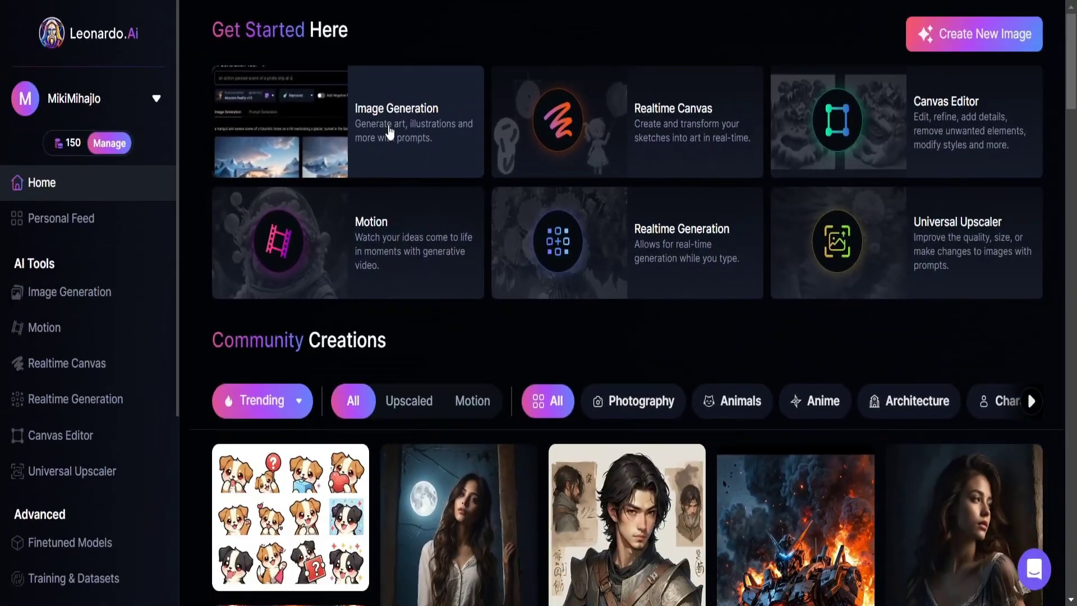
click(434, 167)
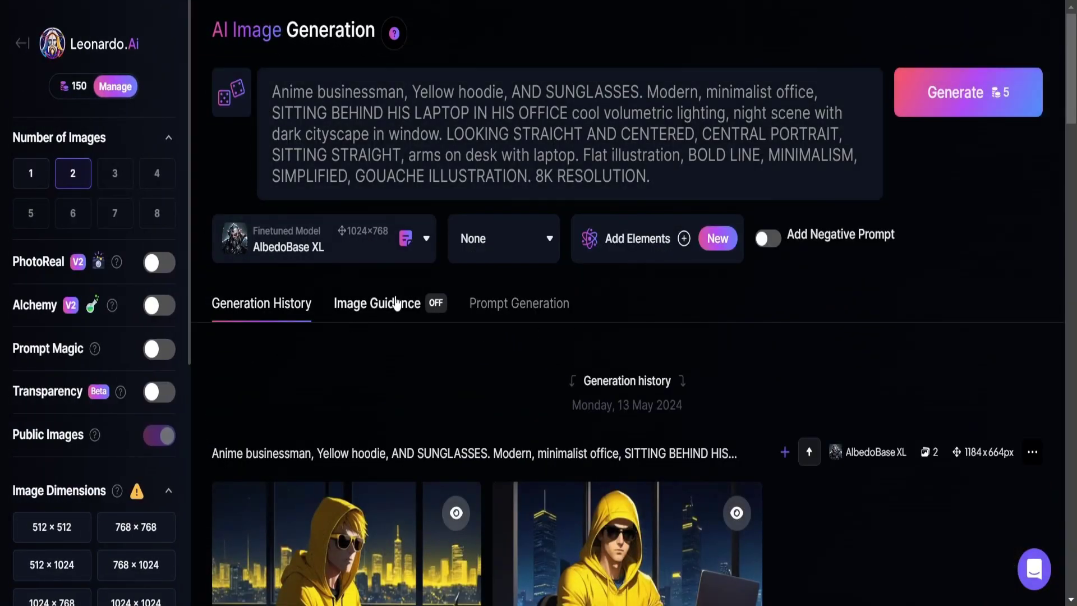
scroll(410, 291, down, 2)
scroll(421, 278, up, 2)
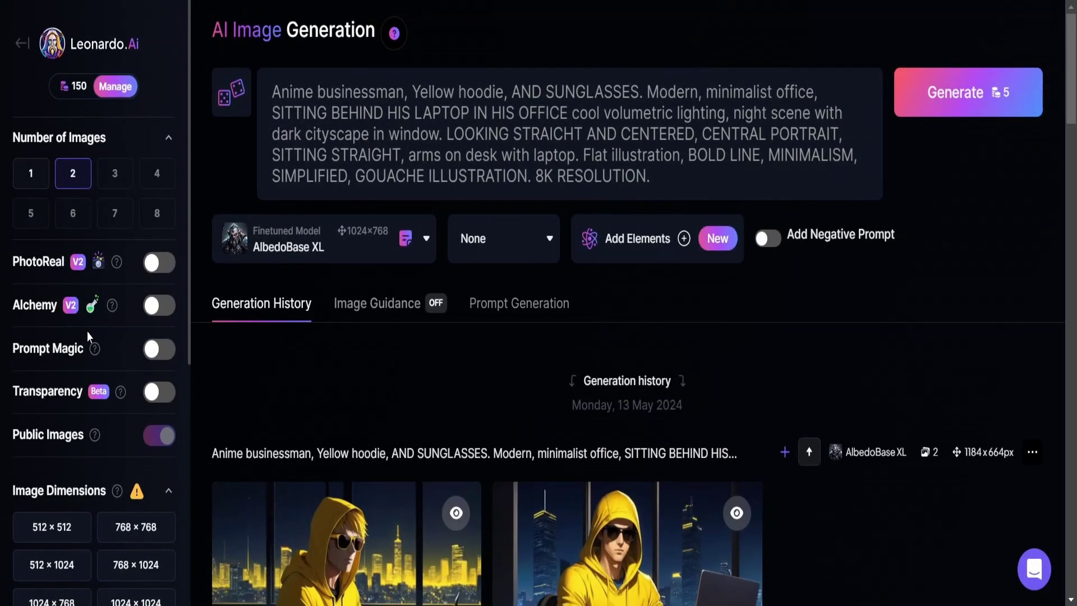
Browse the Finetuned Model list and the earlier generation history
scroll(87, 331, down, 3)
scroll(108, 382, down, 3)
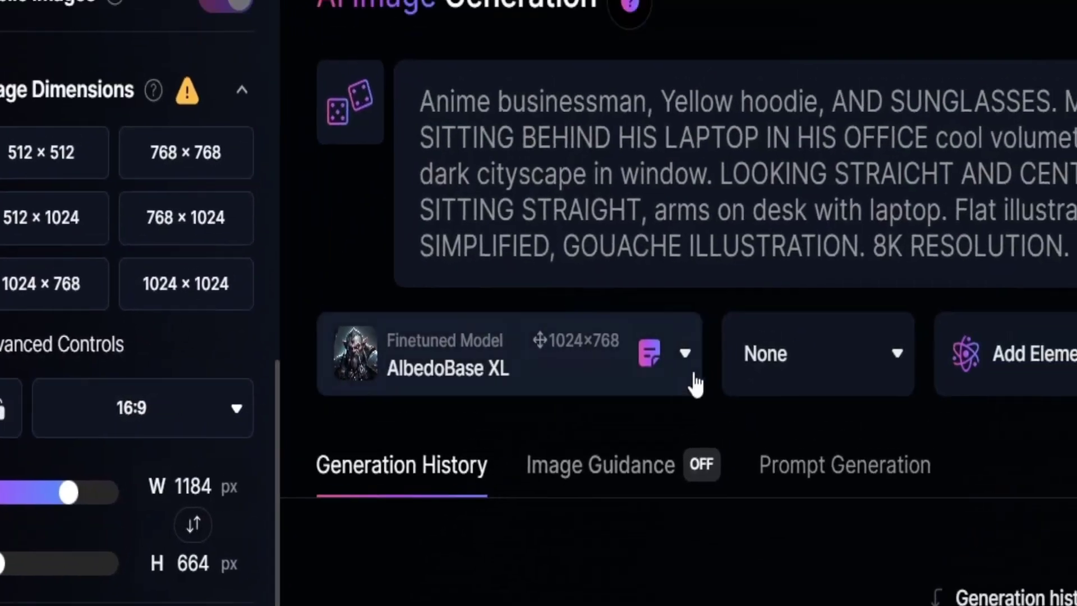
click(787, 180)
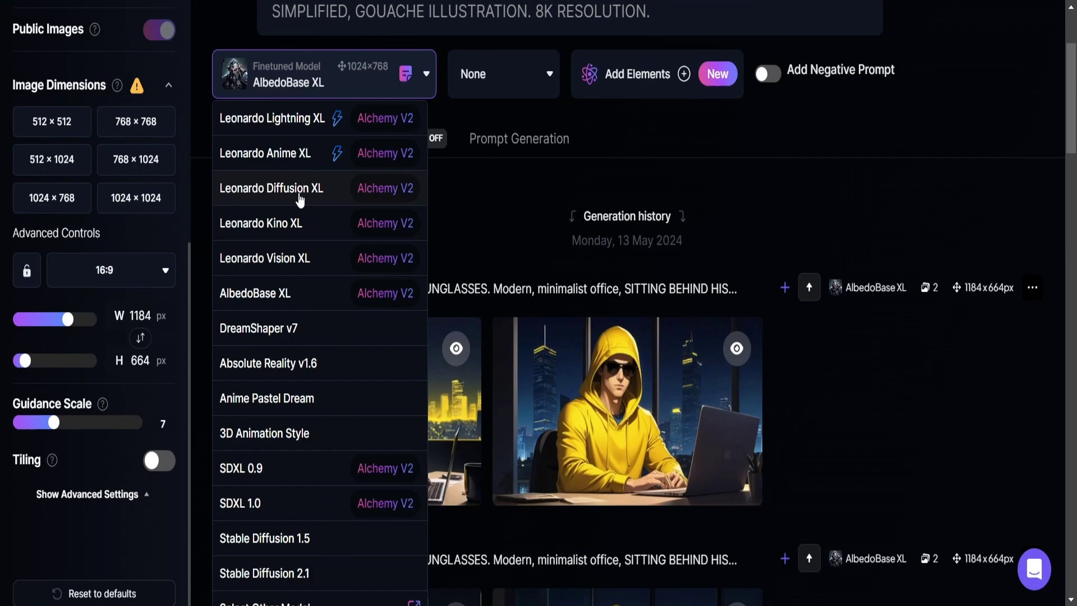
scroll(406, 438, down, 4)
scroll(406, 438, down, 10)
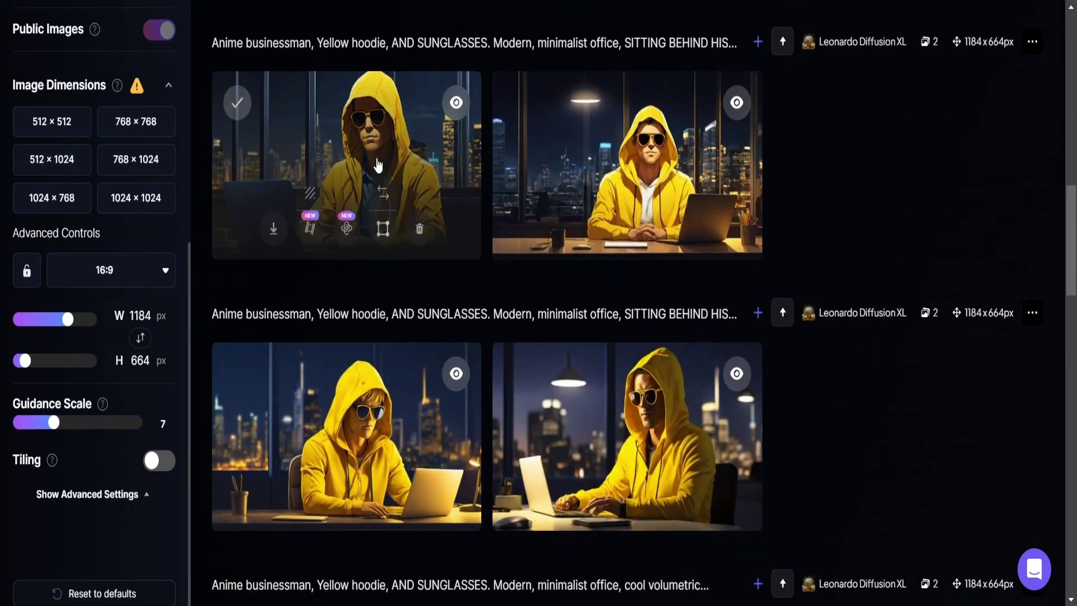
scroll(527, 426, down, 3)
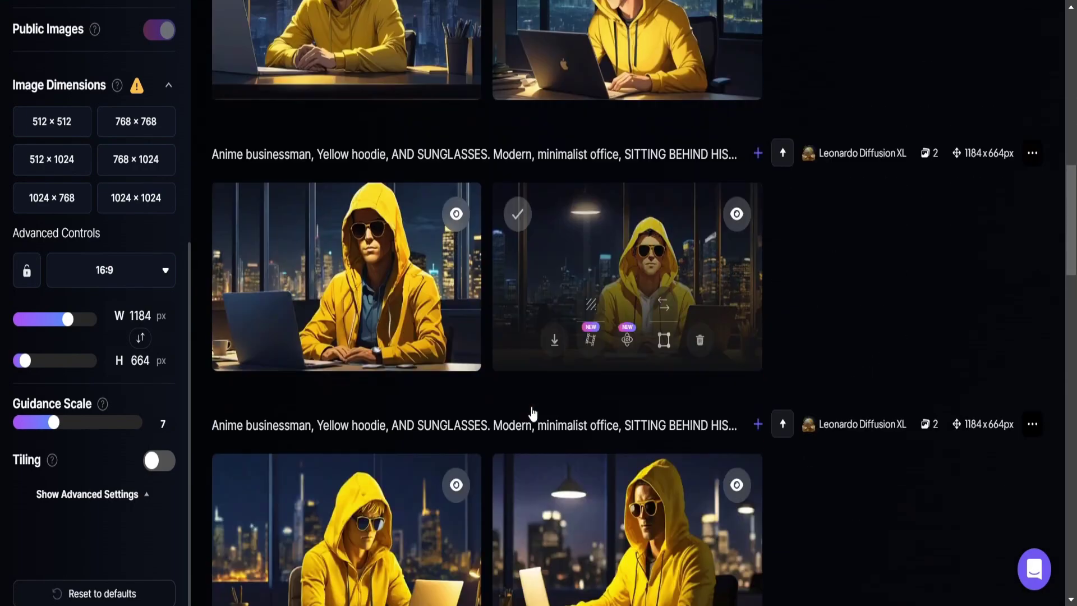
scroll(532, 414, down, 6)
scroll(532, 414, up, 13)
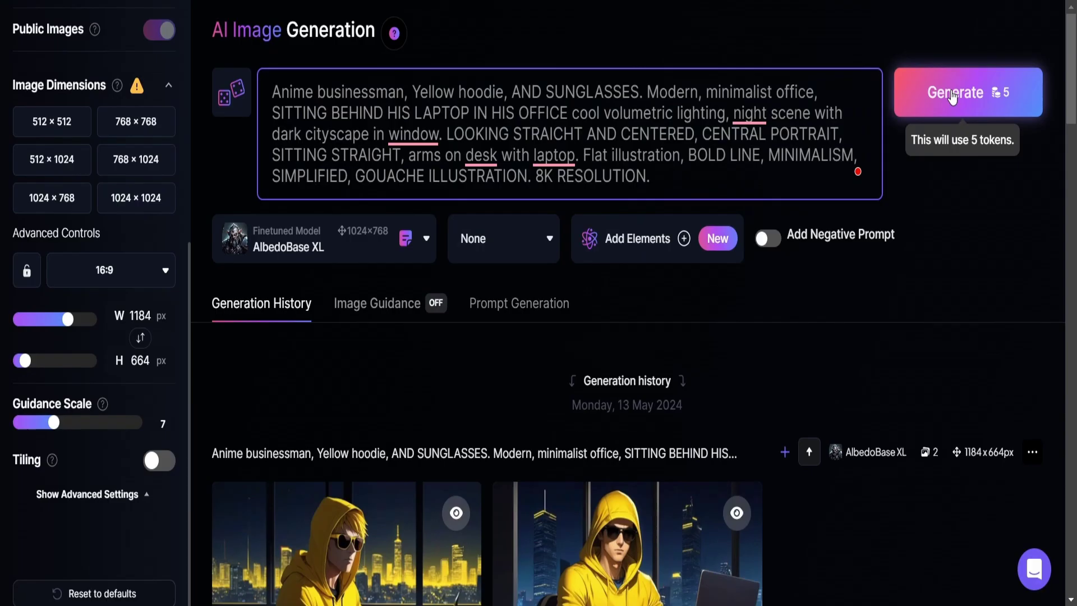
Generate two new hoodie images and download the black-hood sunglasses portrait
click(965, 92)
scroll(589, 291, down, 5)
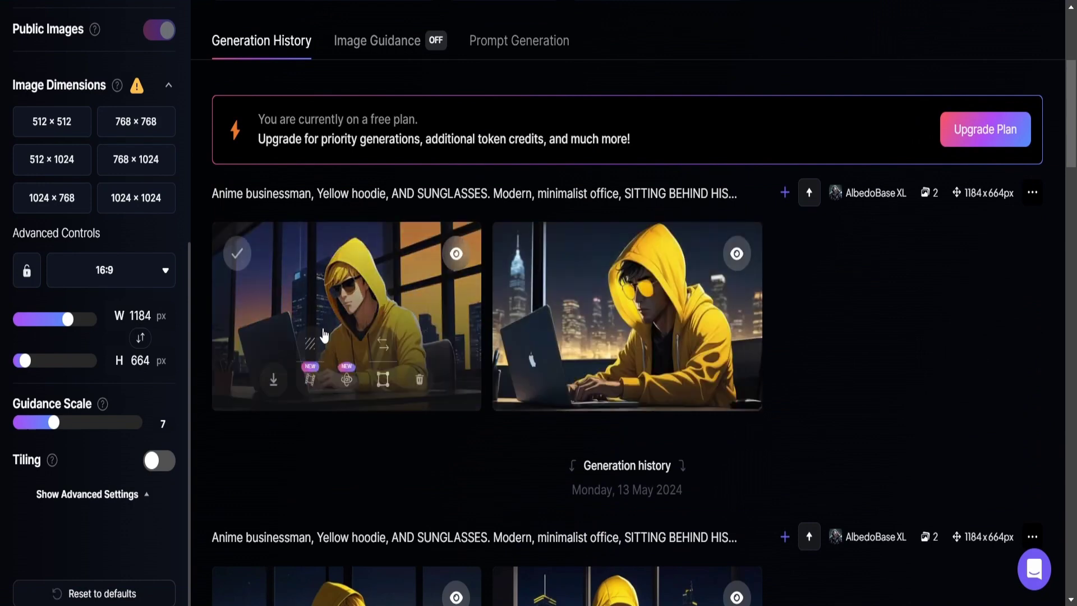
click(582, 294)
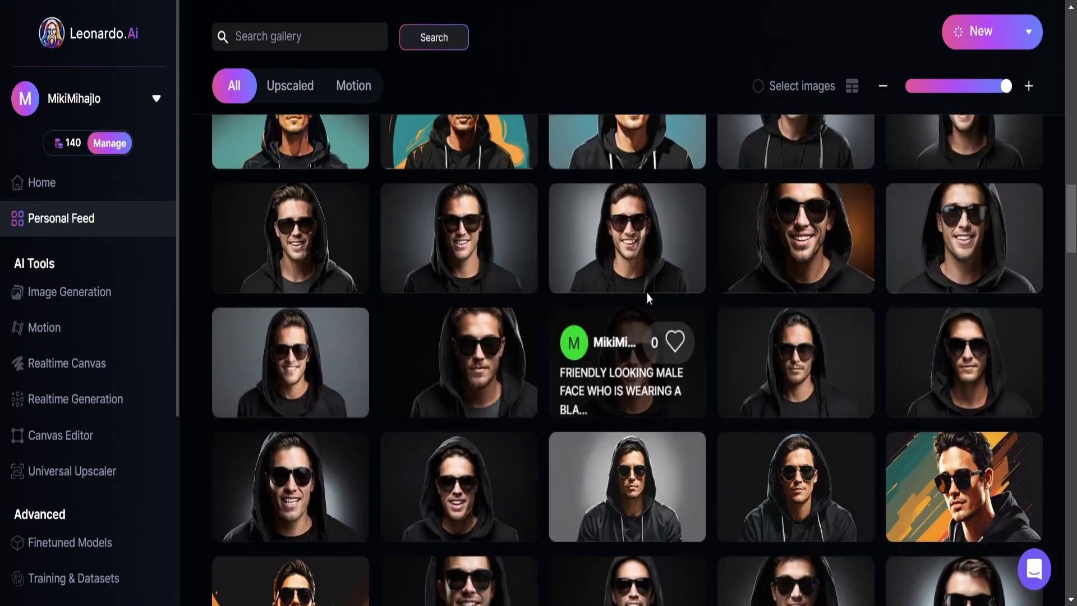
scroll(648, 301, up, 5)
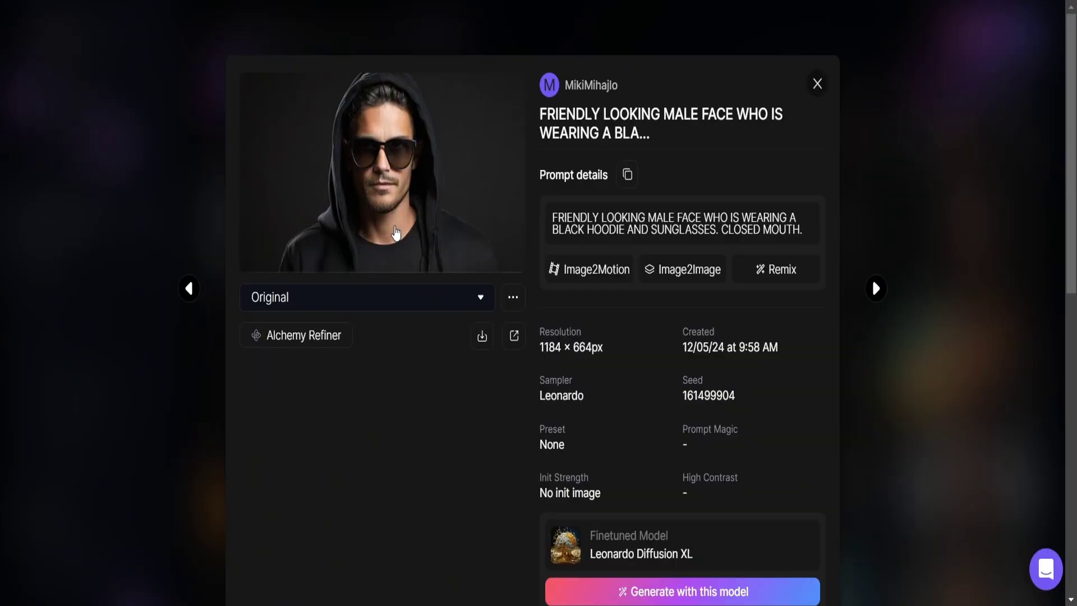
click(603, 539)
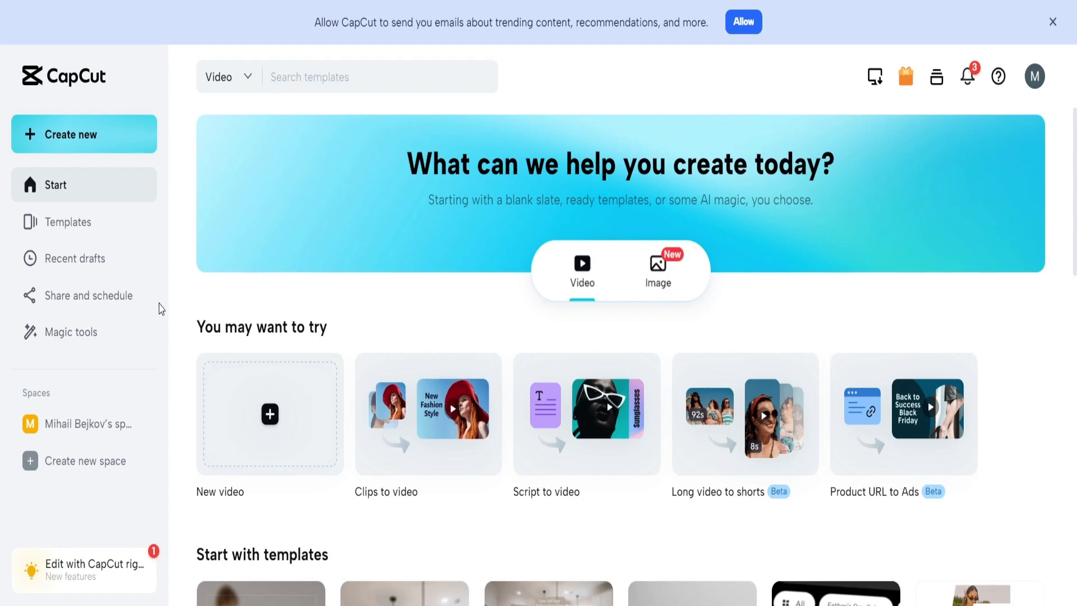
Upscale the downloaded hooded-man portrait to 4k in CapCut's Image upscaler
click(105, 141)
click(421, 418)
scroll(438, 323, down, 5)
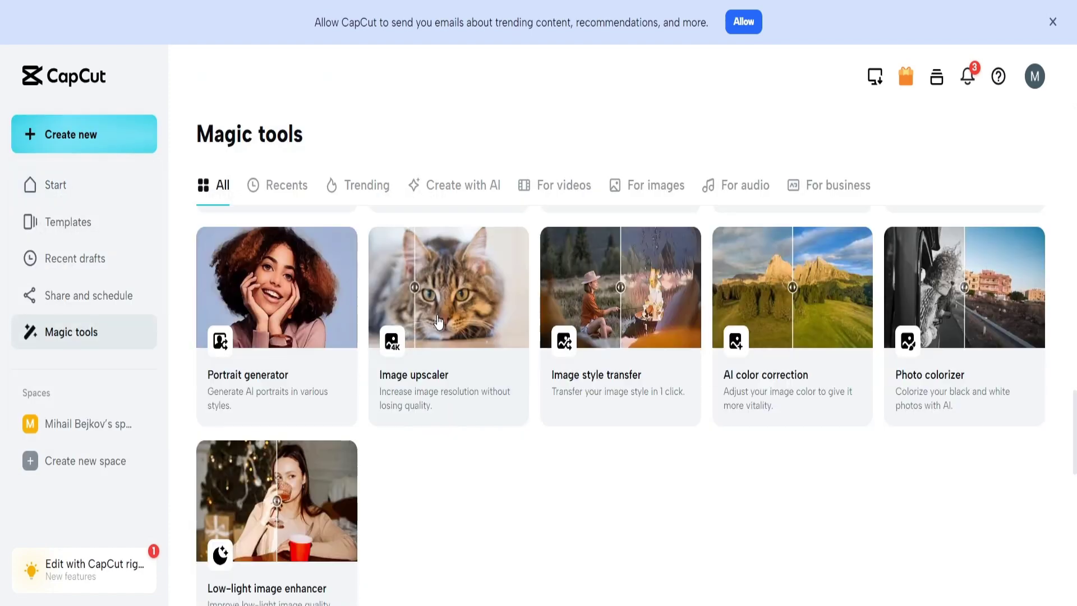
click(438, 322)
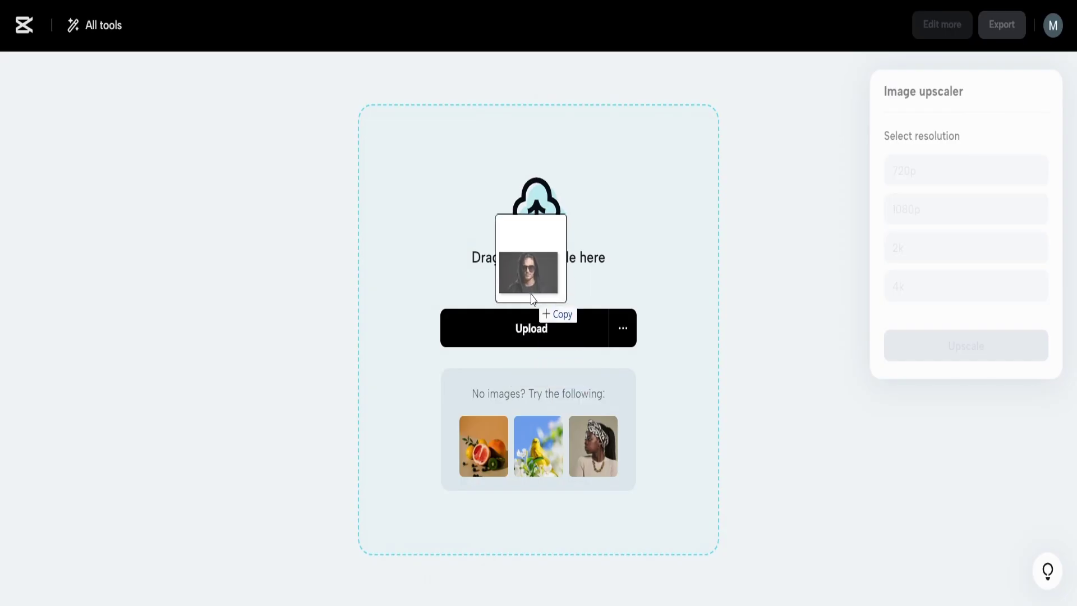
drag(531, 294, 529, 298)
click(933, 292)
click(955, 348)
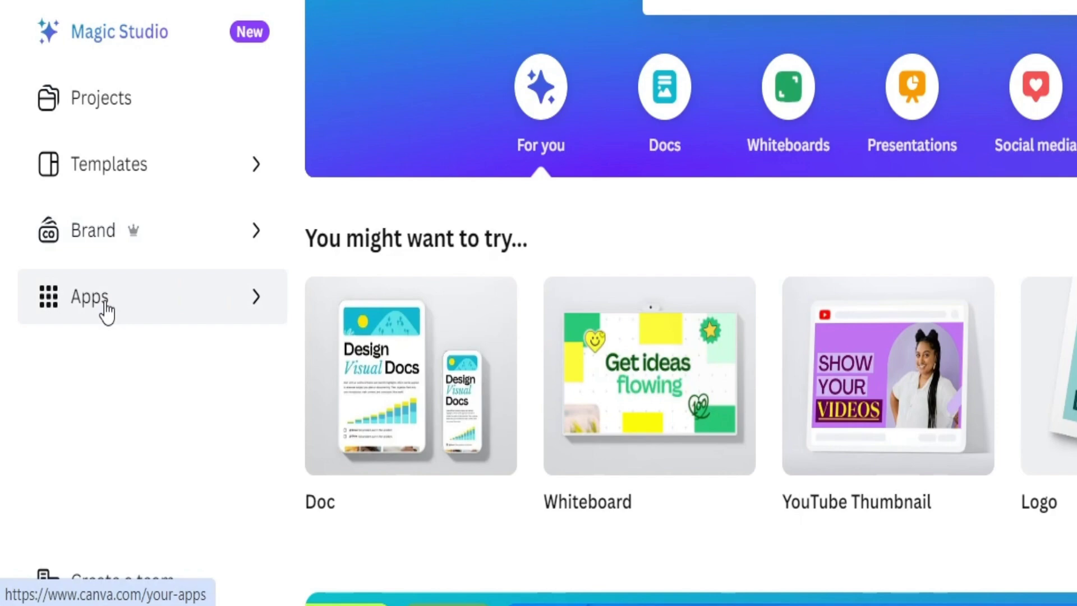
Find the Lalamu Studio app in Canva Apps and start a blank video design with it
click(105, 312)
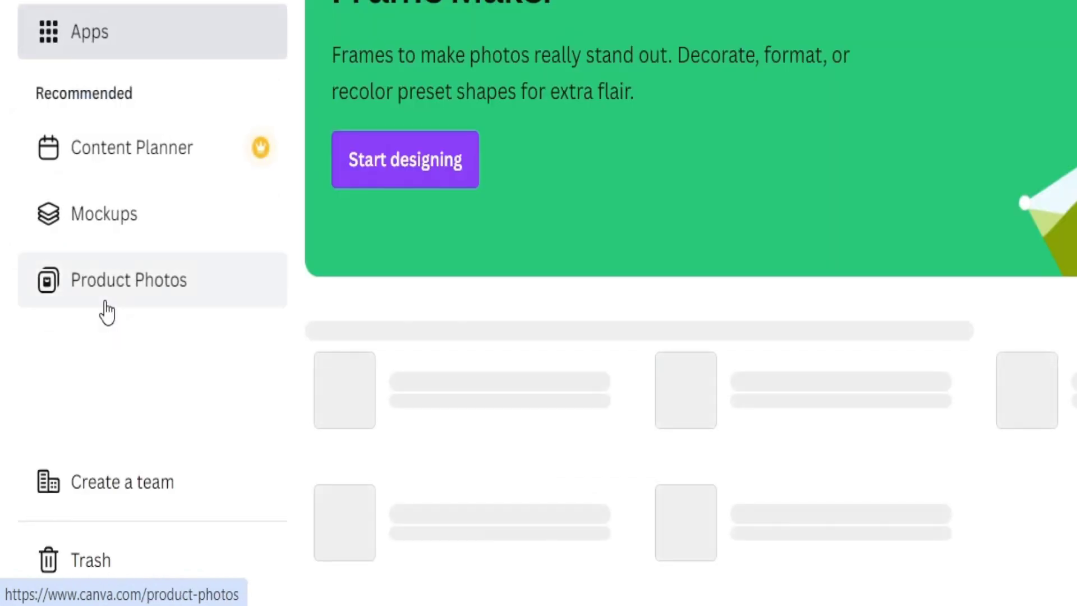
scroll(656, 118, down, 6)
scroll(384, 63, up, 2)
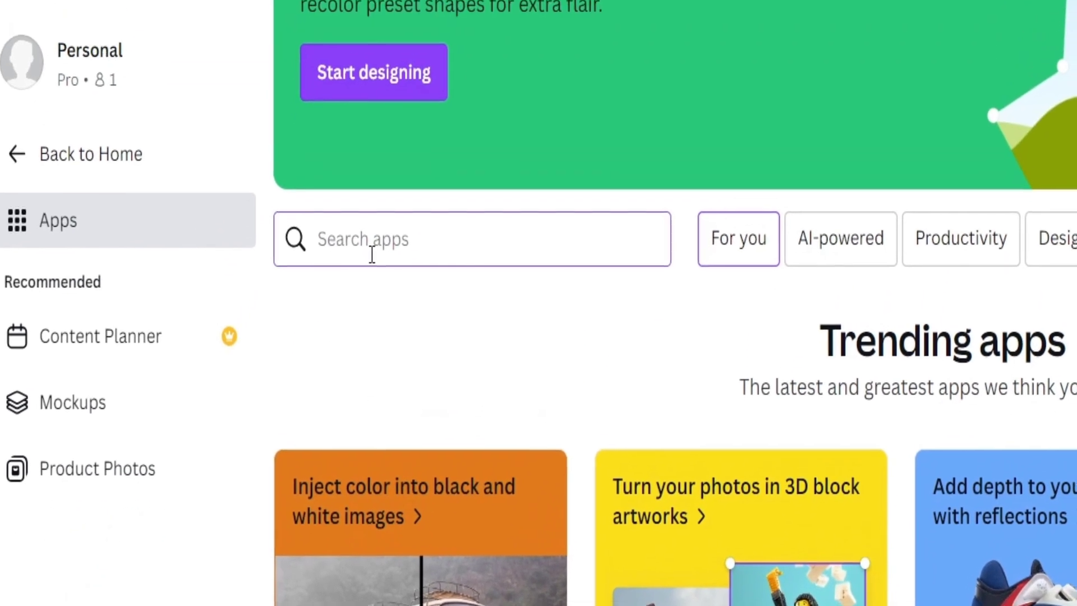
text(la)
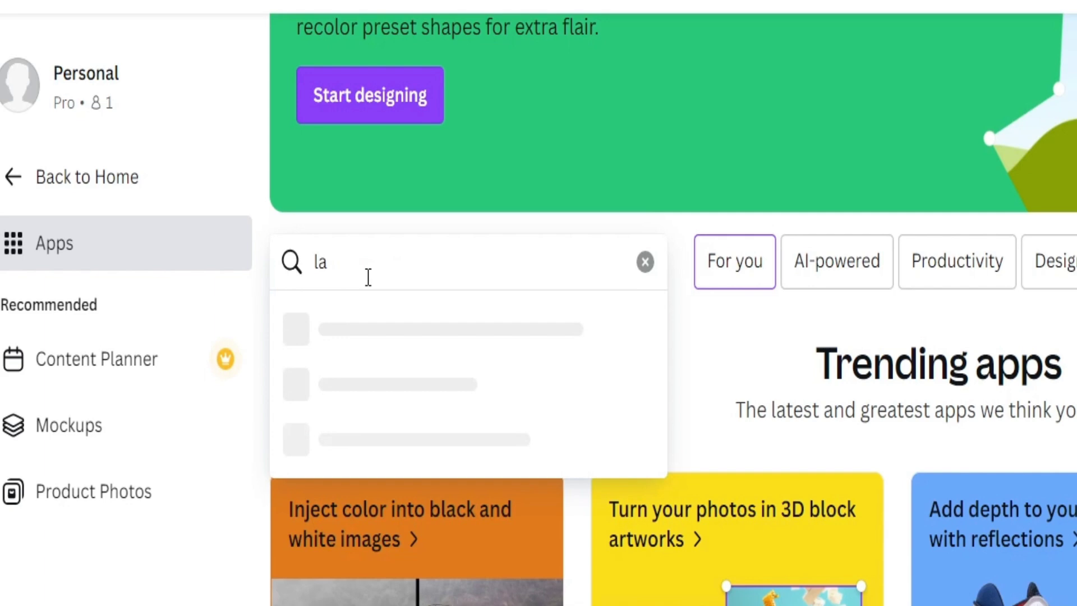
text(lamu)
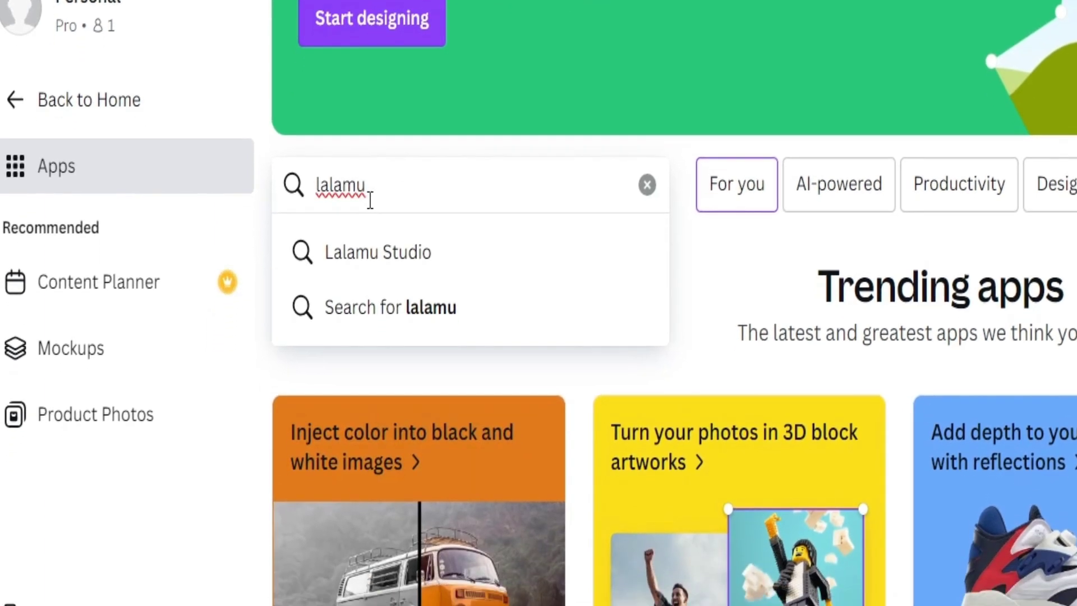
key(Return)
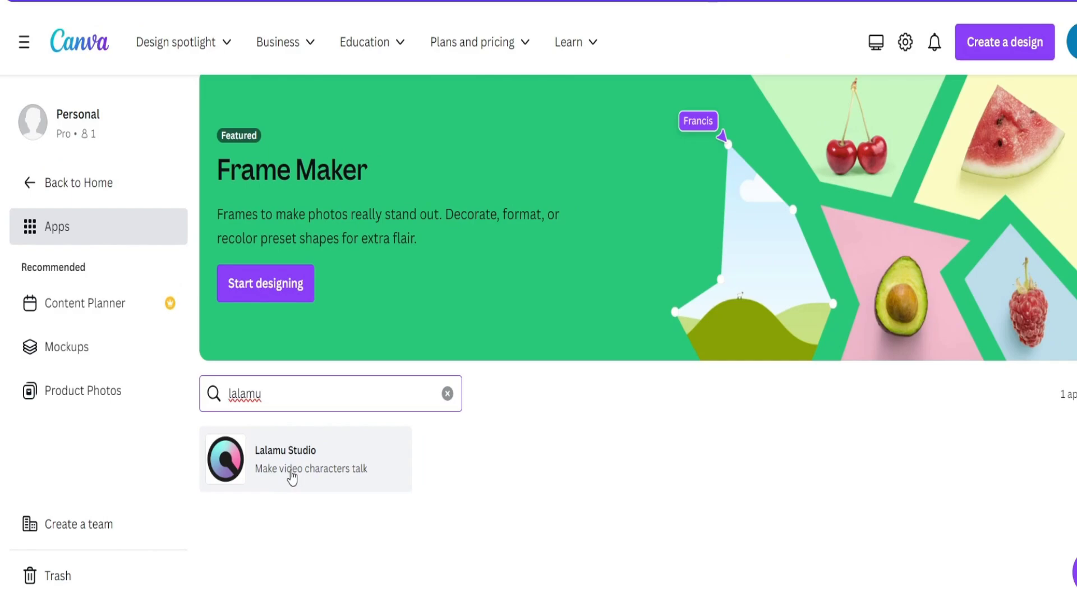
click(284, 459)
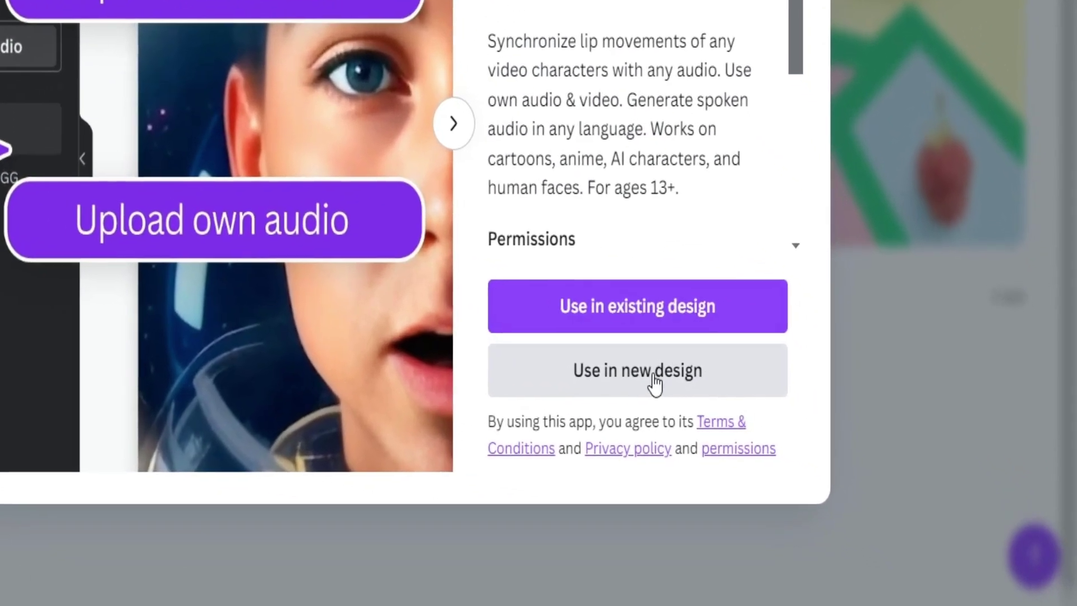
click(655, 384)
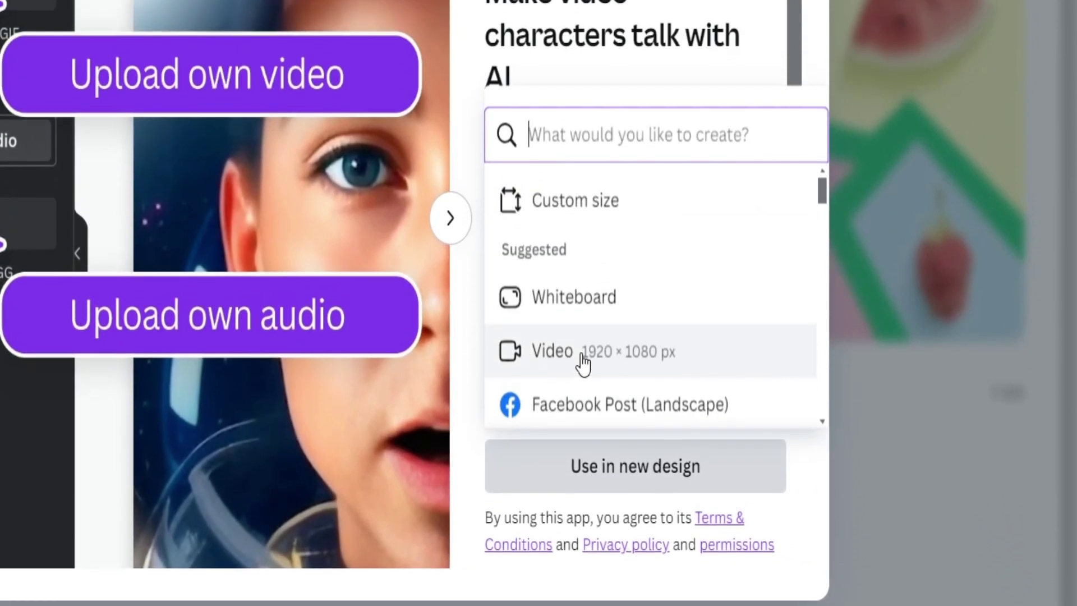
click(577, 254)
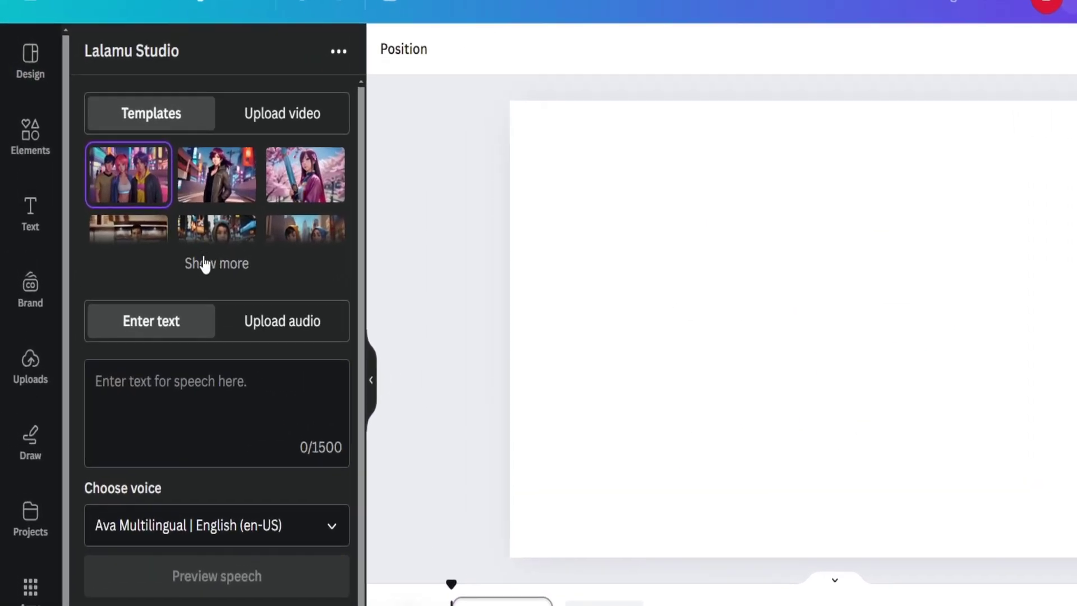
Browse all lip-sync templates, then switch Lalamu Studio to the Upload video mode
click(188, 233)
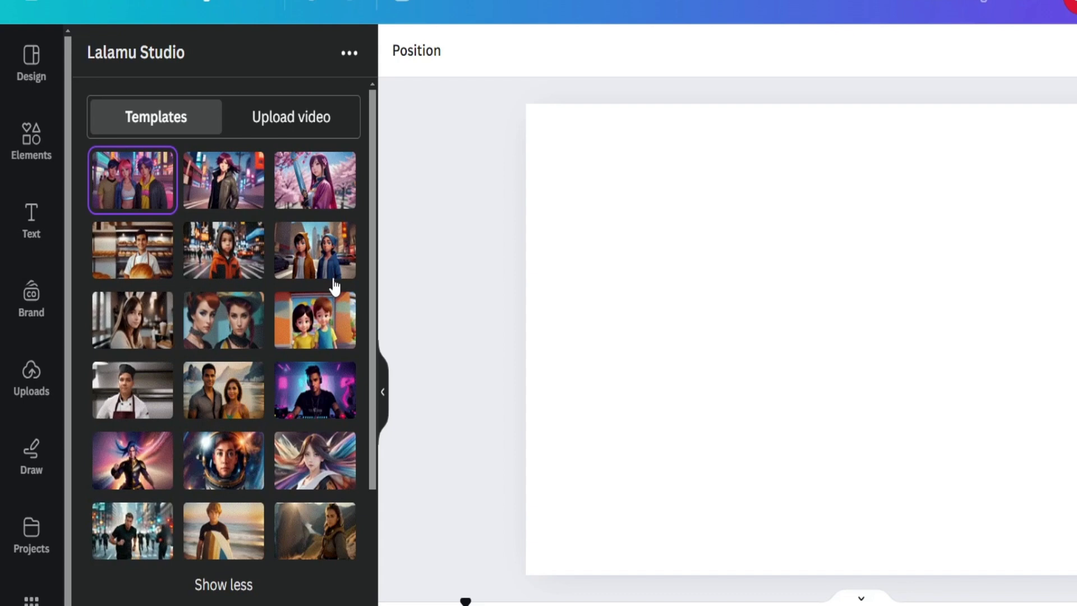
scroll(149, 445, down, 5)
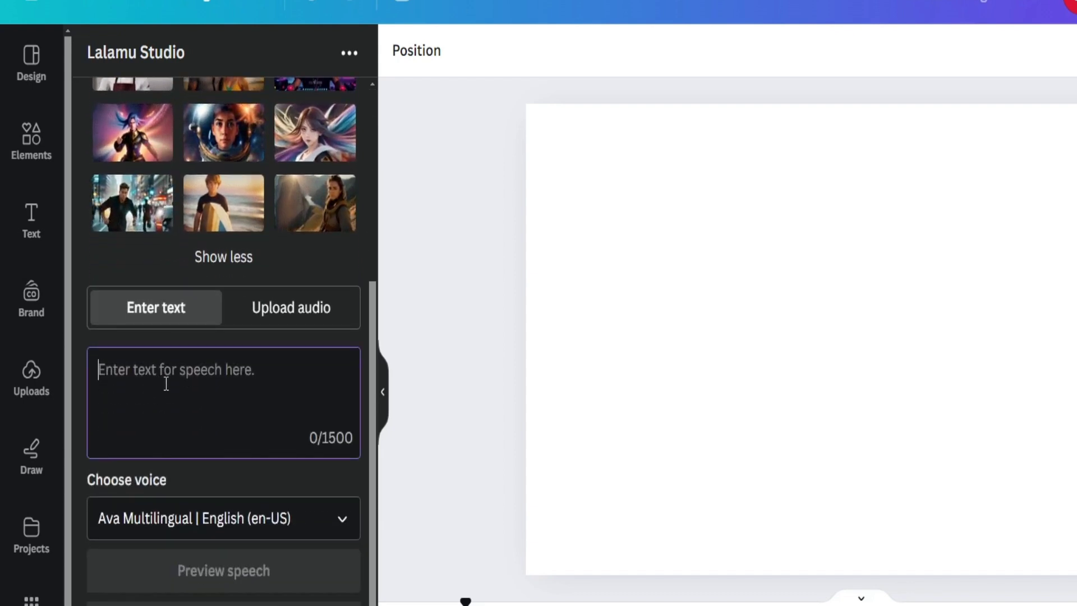
scroll(163, 247, up, 5)
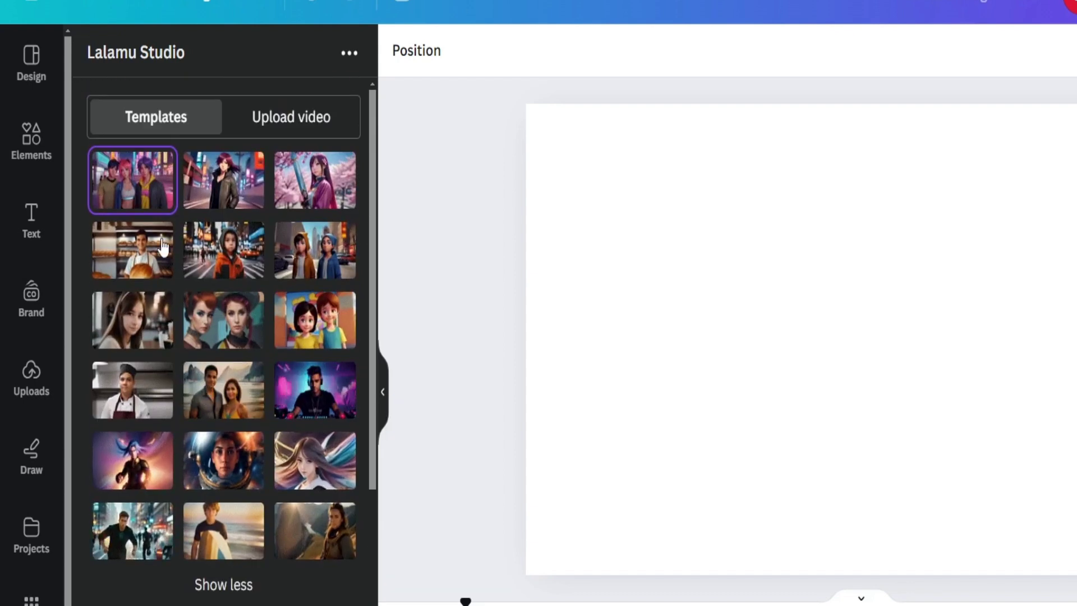
click(269, 117)
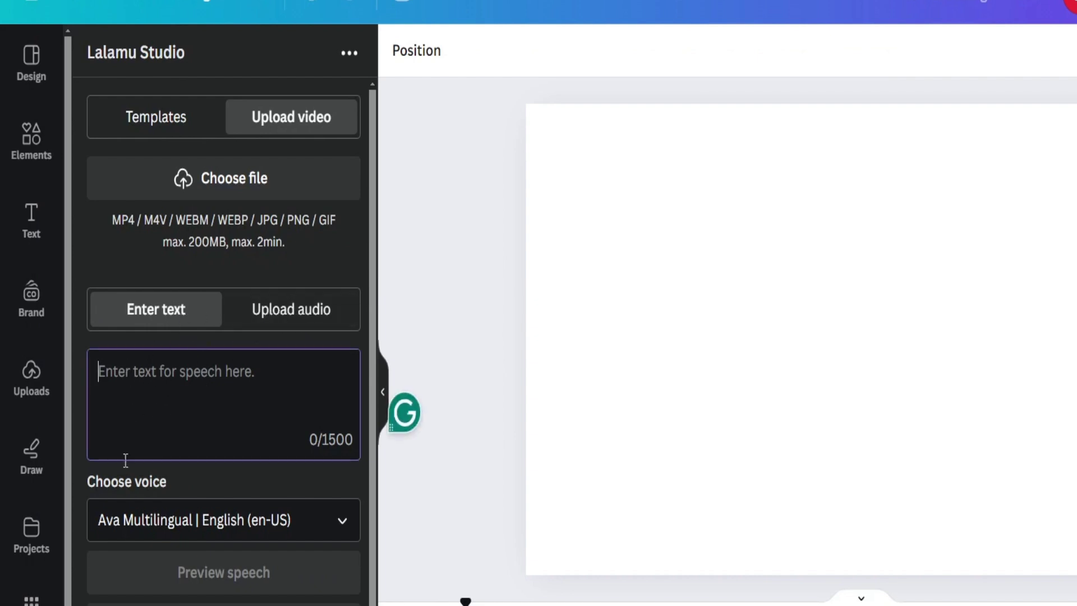
Review the available voices, leaving Ava Multilingual (en-US) selected
click(159, 527)
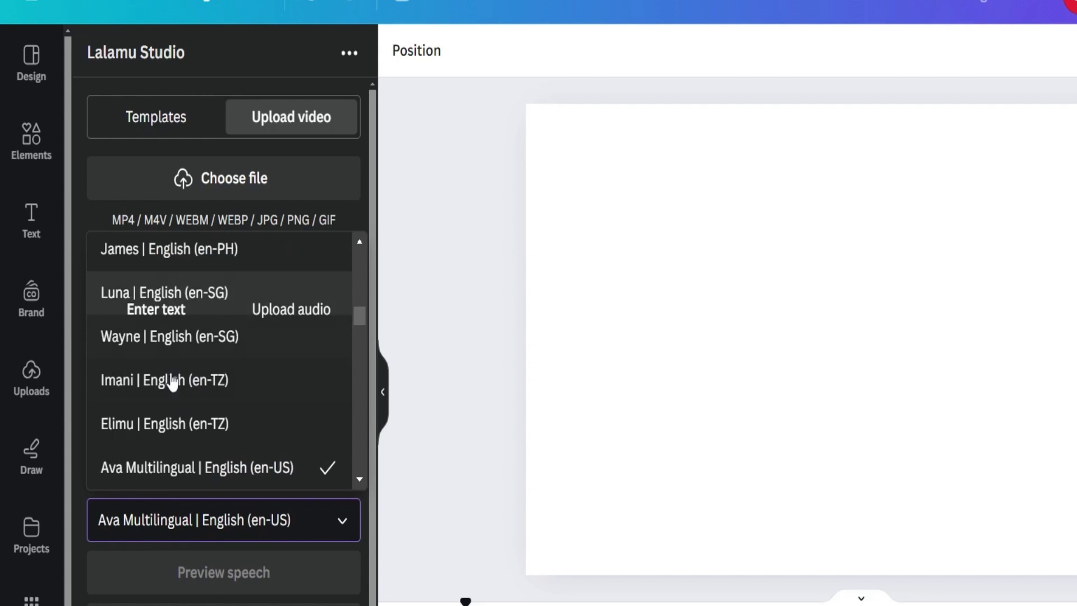
scroll(180, 393, down, 5)
scroll(161, 413, down, 5)
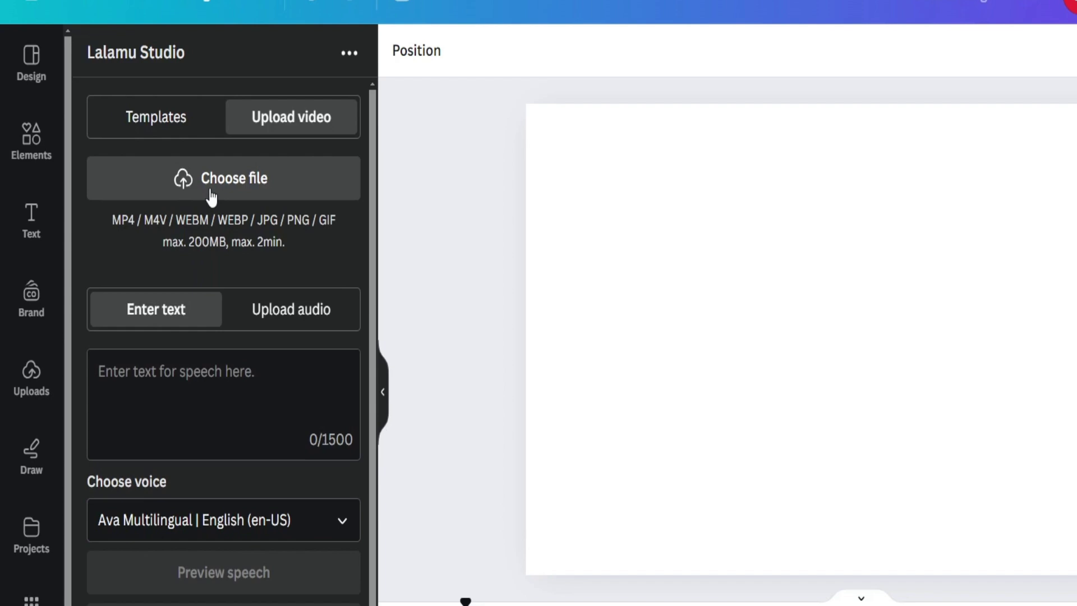
Load UpscaleImage_2 from Downloads as the character image
click(290, 185)
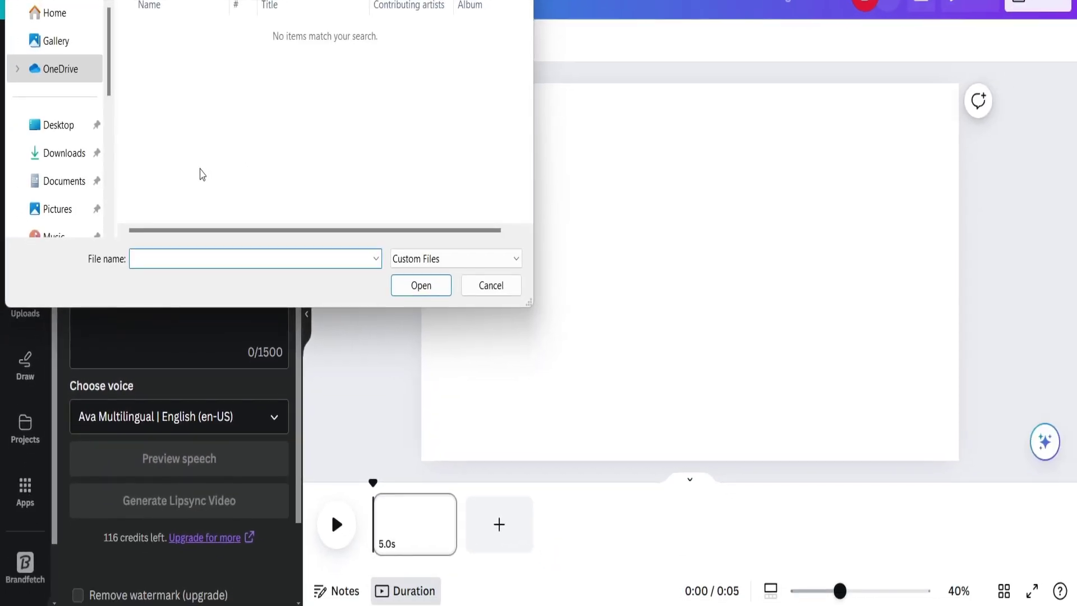
click(64, 152)
click(192, 48)
click(420, 285)
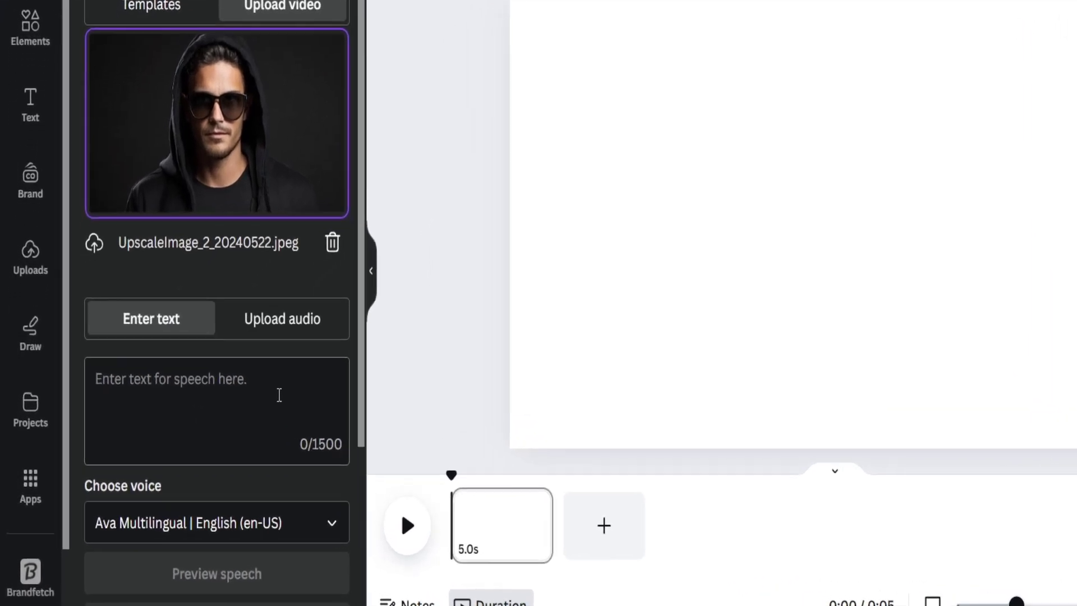
Upload the ElevenLabs voice clip from Desktop/audio and generate the lip-sync video
click(282, 317)
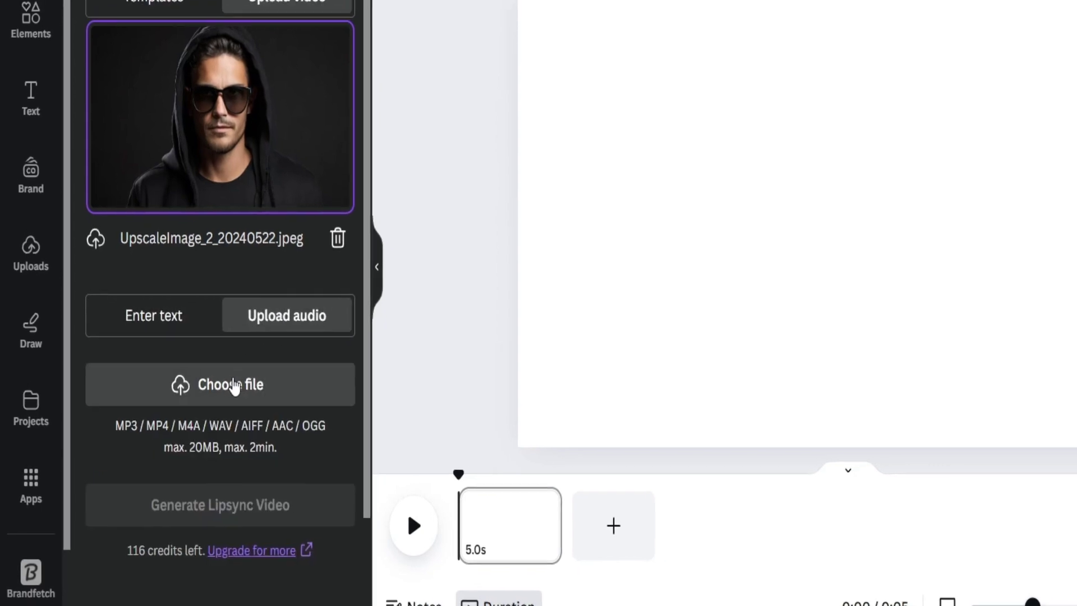
click(231, 383)
click(70, 138)
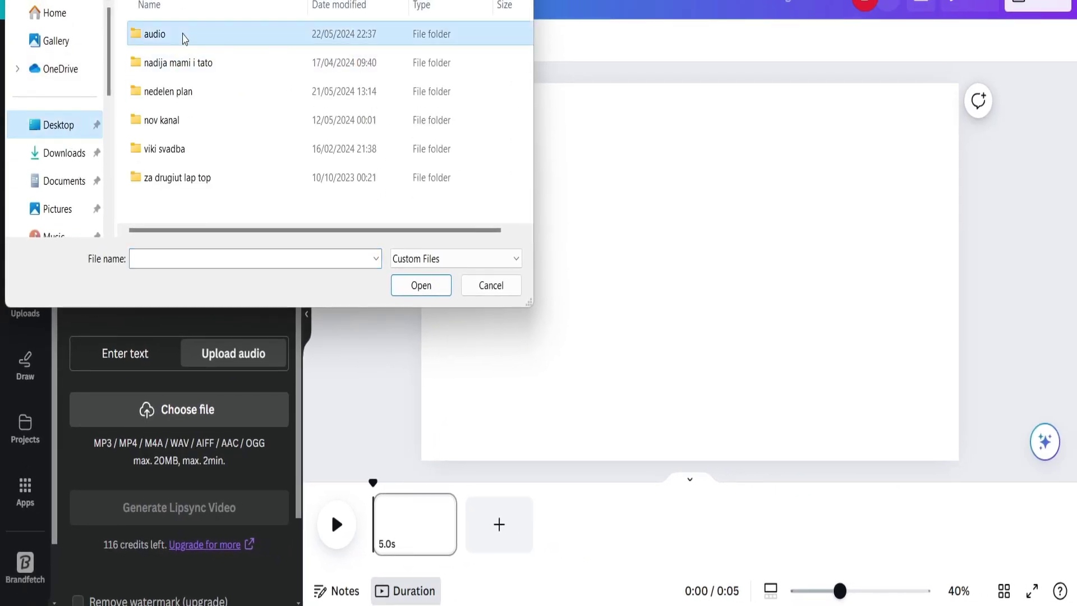
double_click(180, 35)
click(180, 35)
click(437, 287)
scroll(144, 370, down, 2)
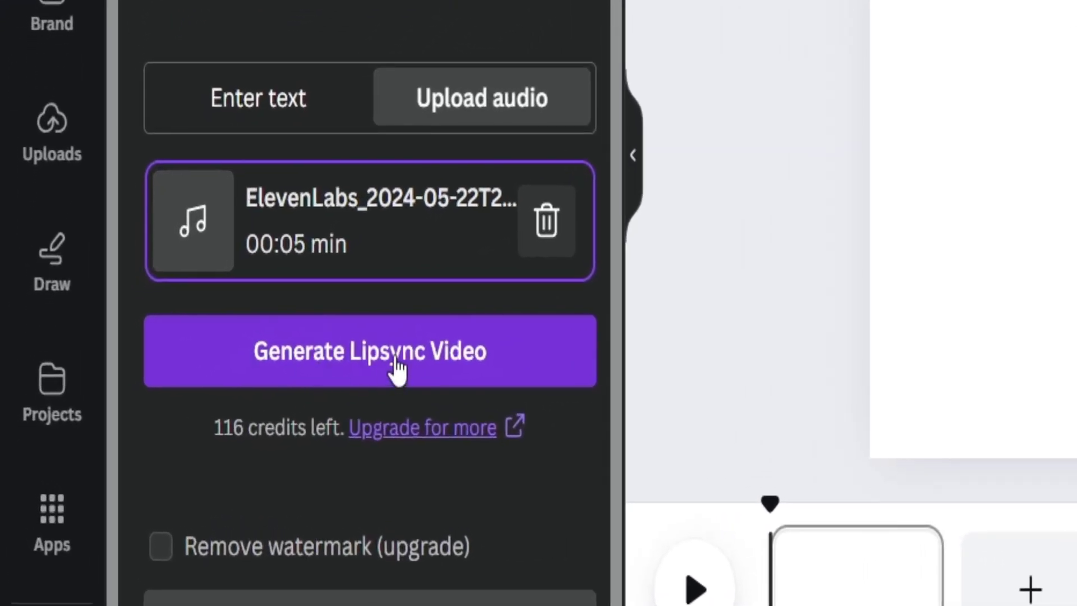
click(394, 361)
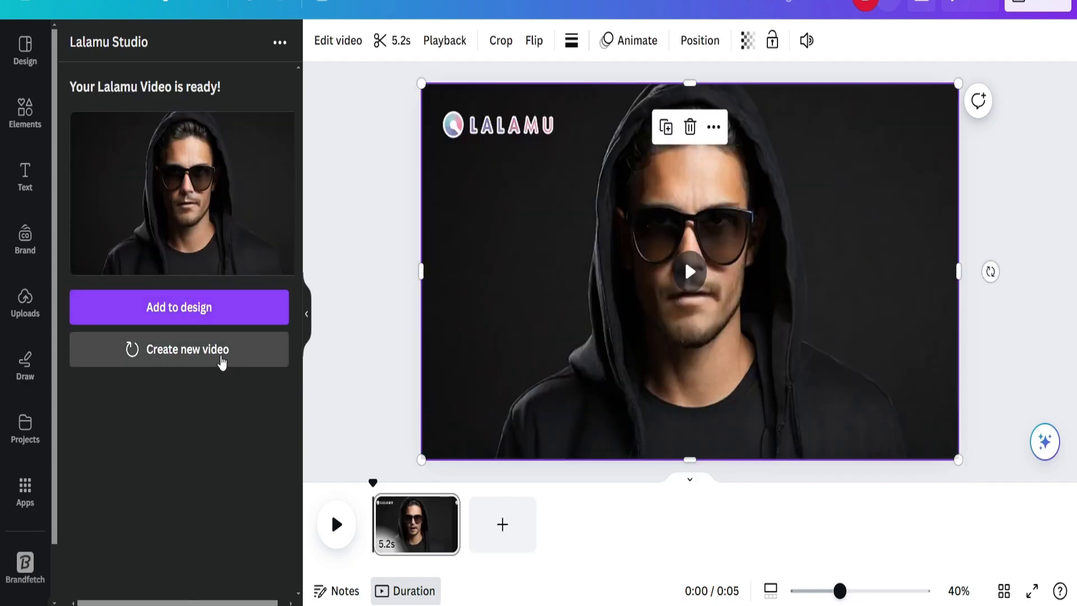
Reset Lalamu Studio to a blank form and play back the generated lip-sync clip
click(221, 359)
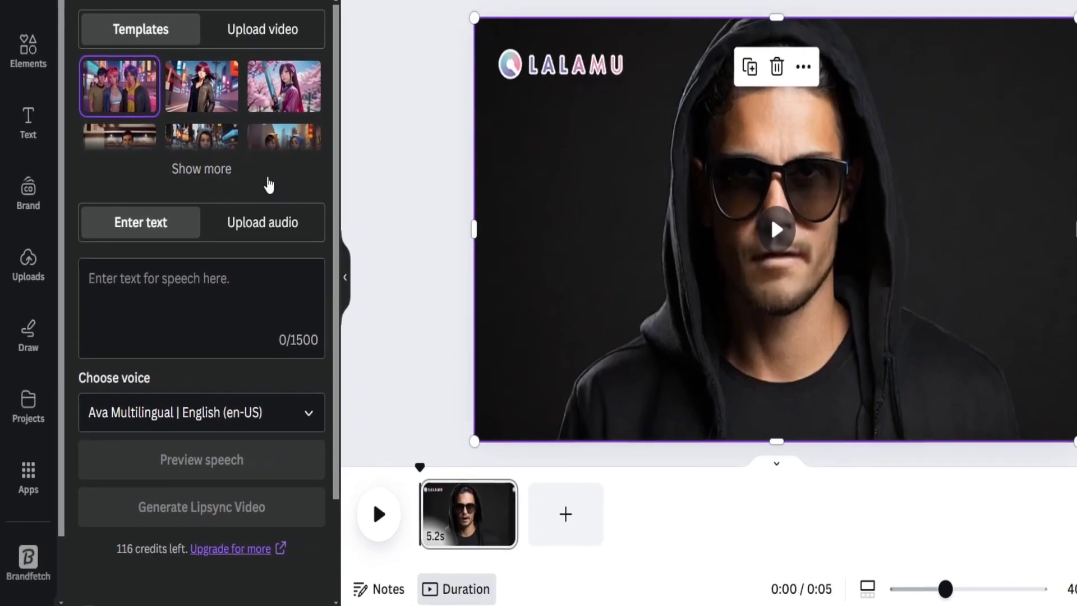
mouse_move(600, 284)
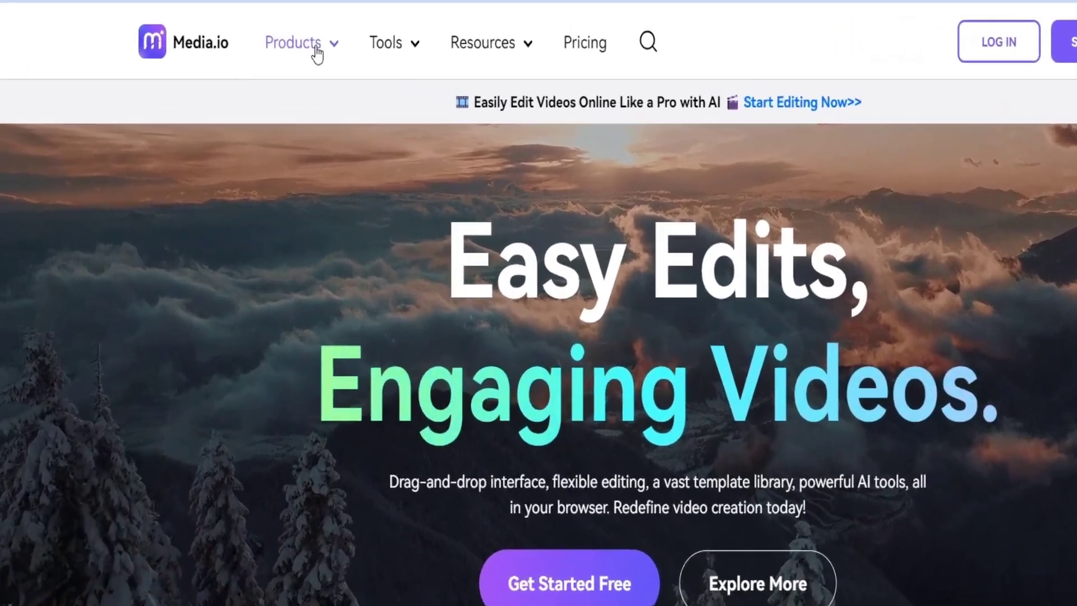
Brush over the top-left LALAMU watermark in AniEraser's object remover
mouse_move(317, 55)
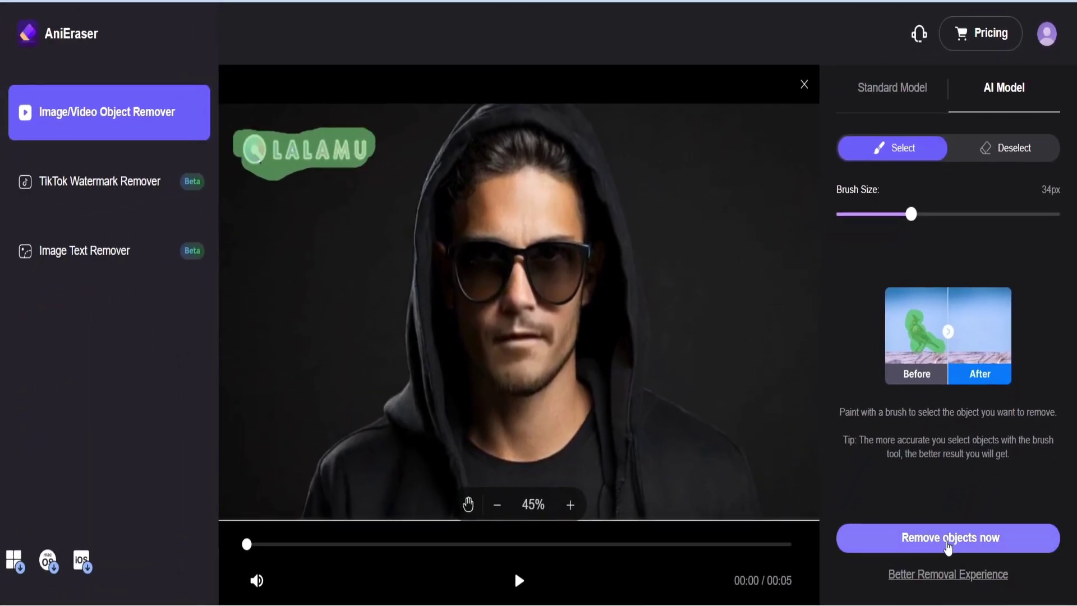
Erase the marked LALAMU watermark from the 5-second clip
click(947, 538)
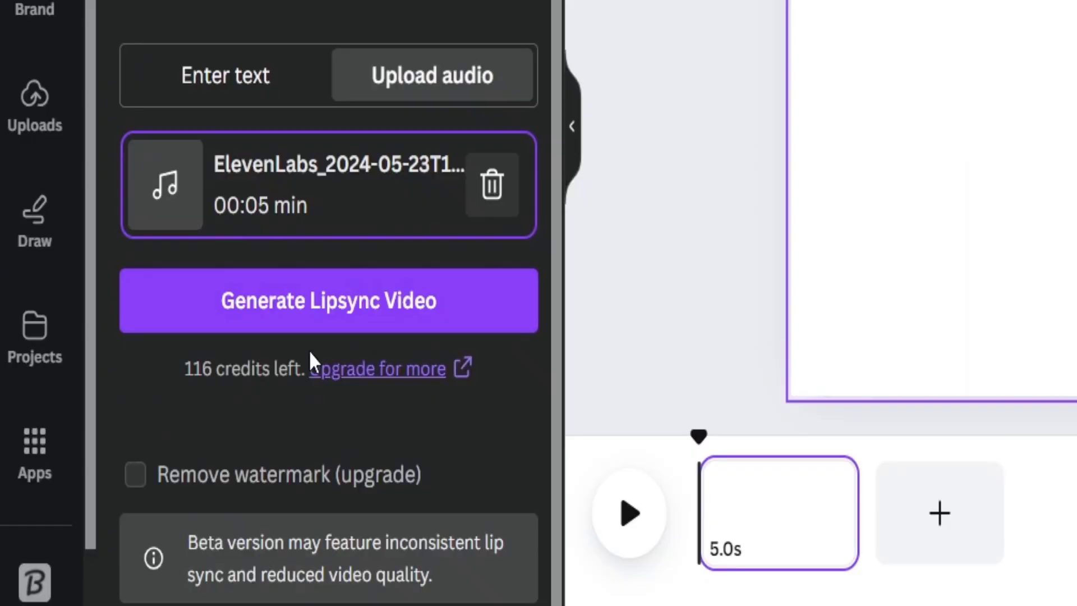
Generate the lip-synced anime character video from the ElevenLabs audio and add it to the design
click(312, 325)
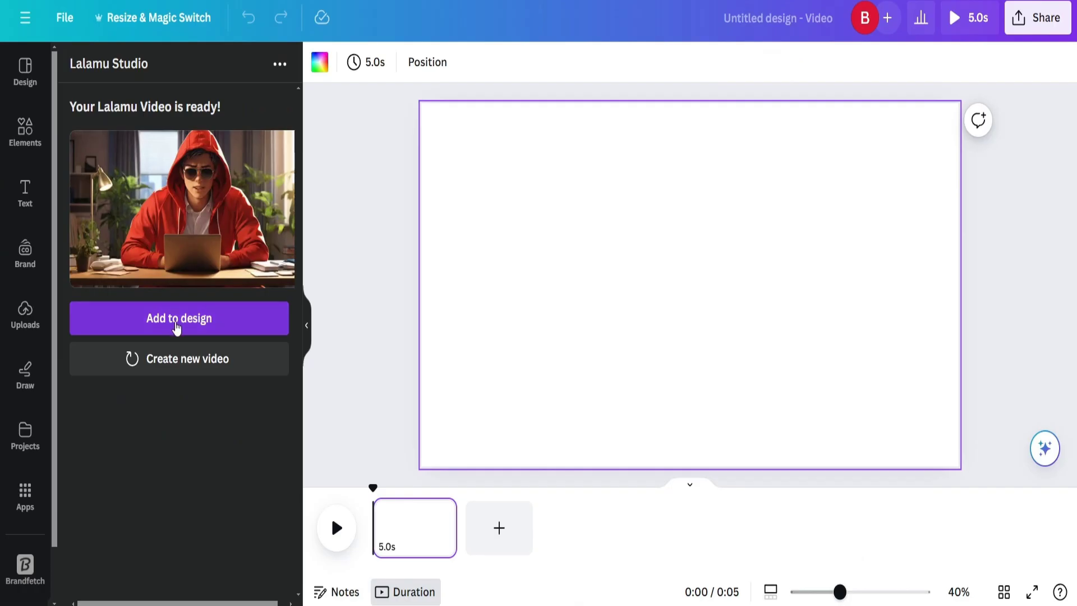
click(177, 325)
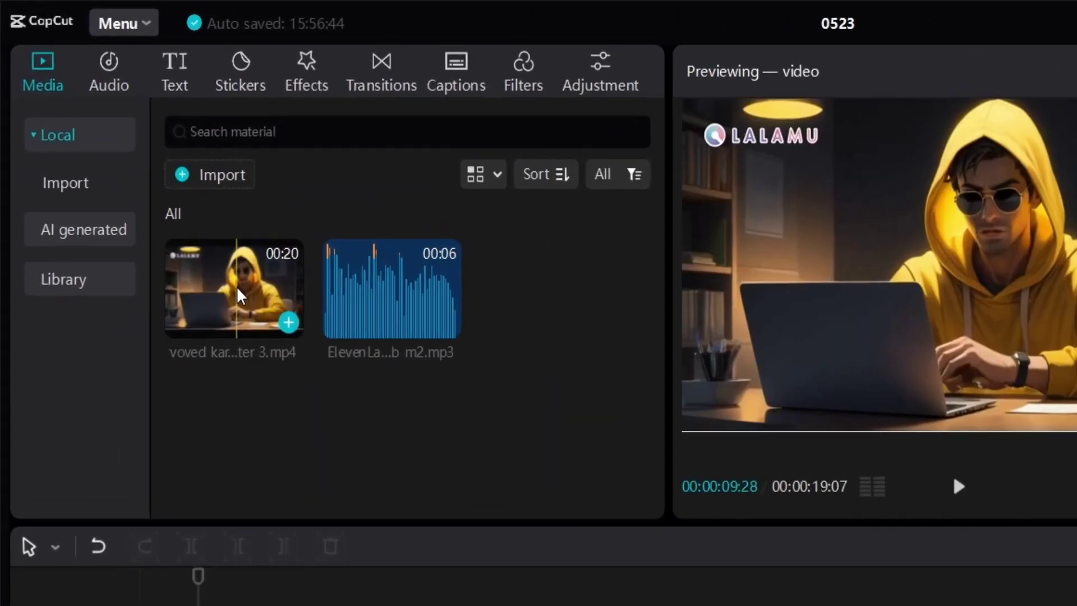
Place voved karakter 3.mp4 on the timeline, muted to -∞dB, with the ElevenLabs voice track beneath
drag(141, 174, 122, 488)
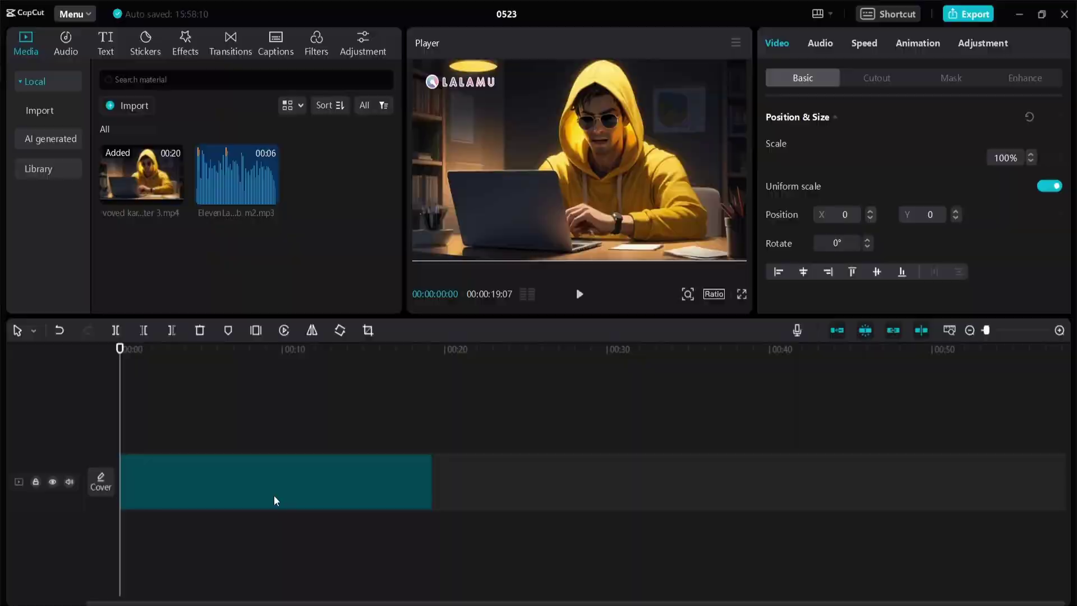
click(819, 43)
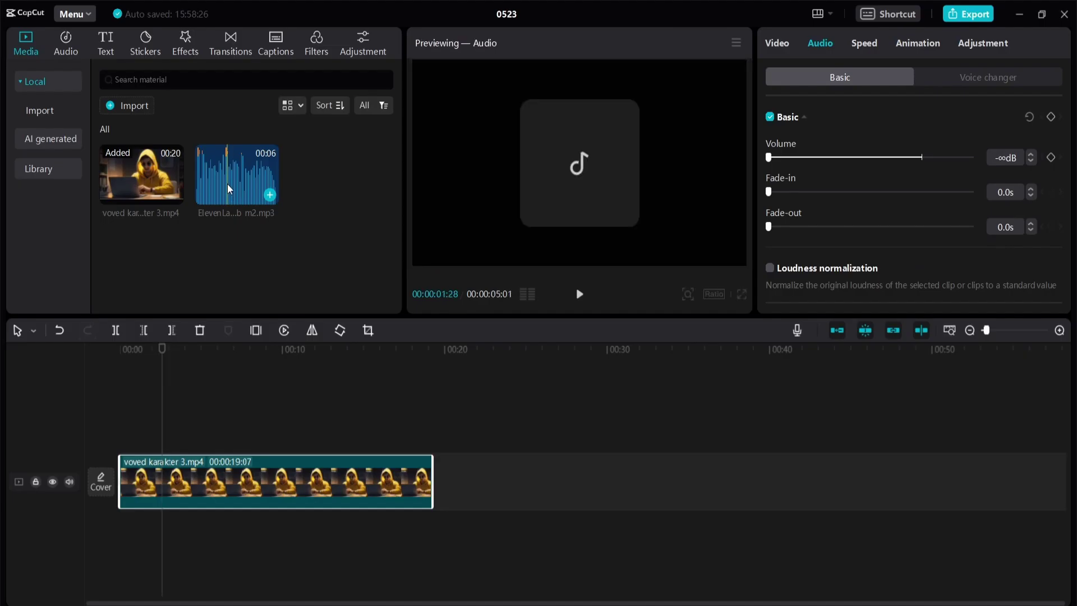
drag(232, 180, 124, 542)
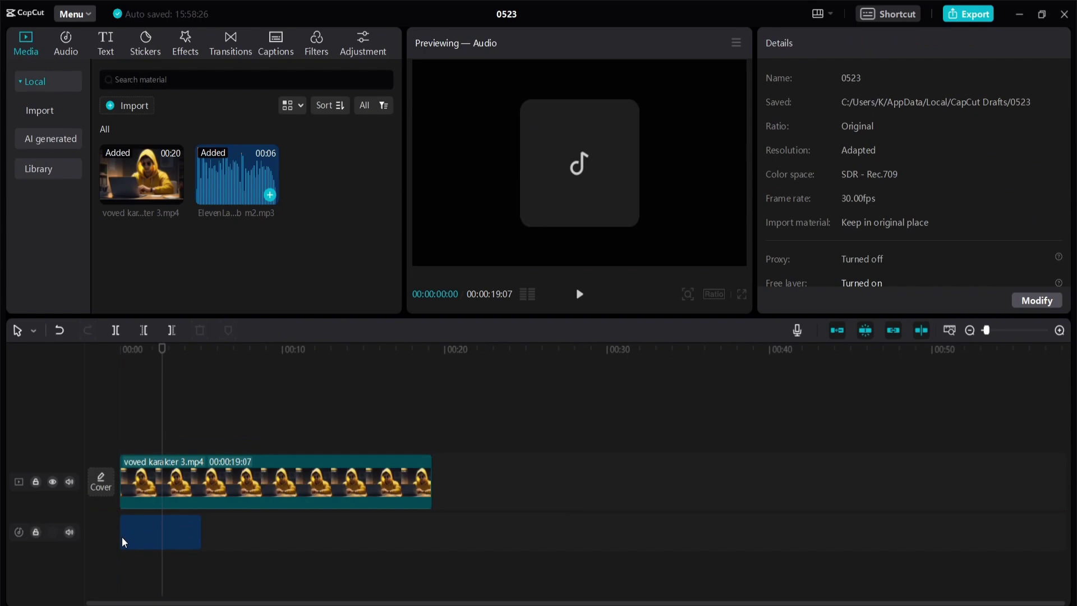